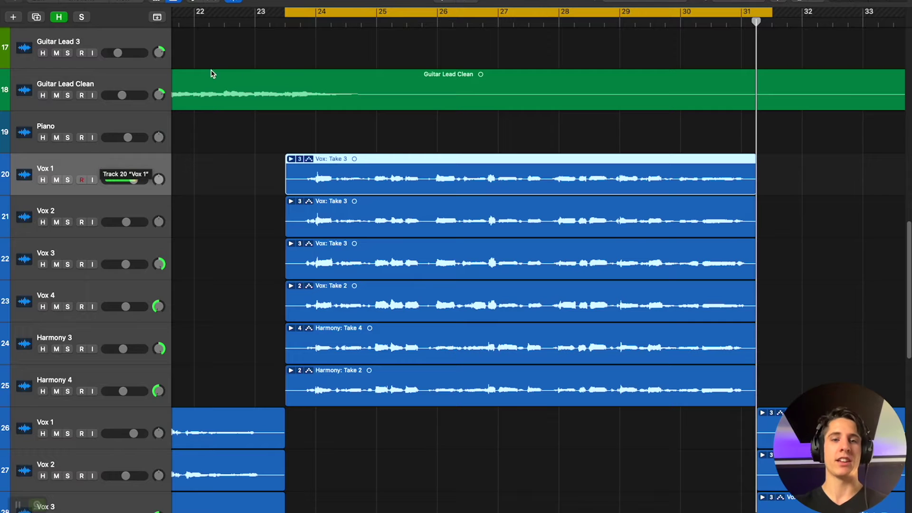
Expand the Vox 1 take folder and mute the Vox 2, Vox 3, Vox 4, Harmony 3 and Harmony 4 tracks
{"action": "left_click", "coordinate": [291, 159]}
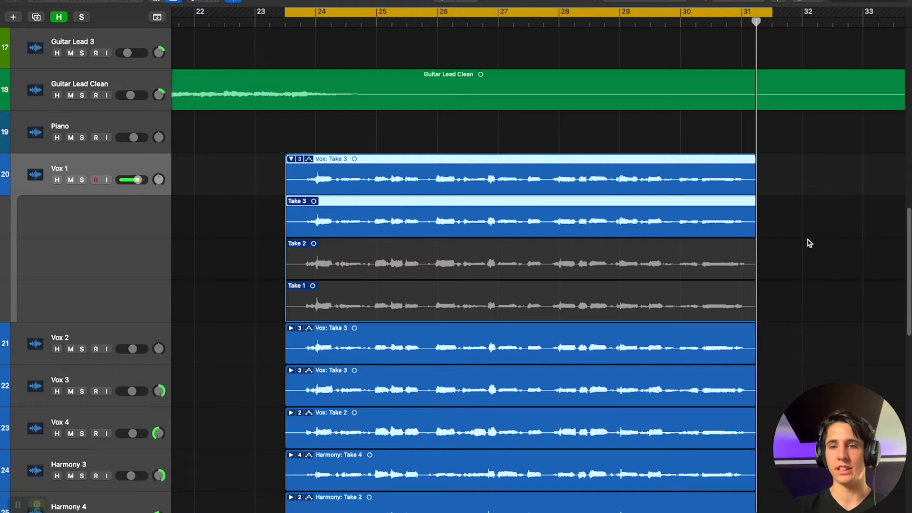
{"action": "scroll", "coordinate": [348, 200], "scroll_direction": "down", "scroll_amount": 3}
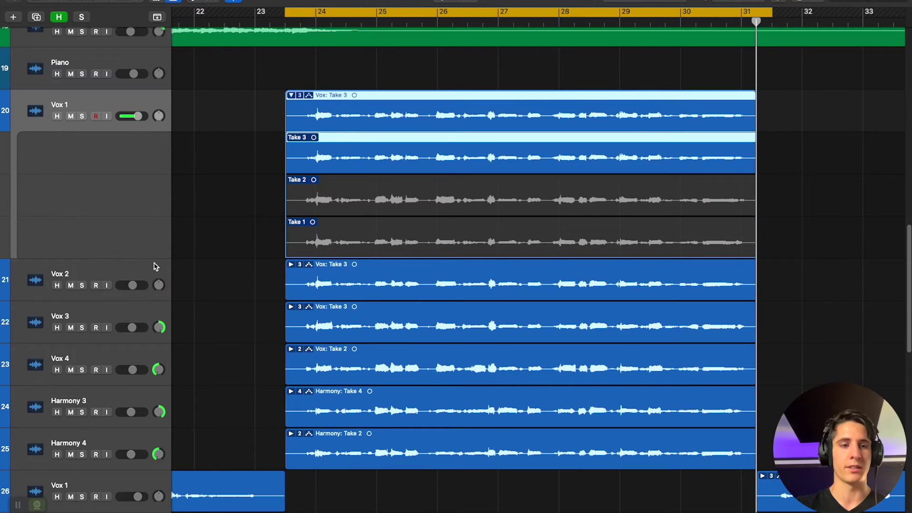
{"action": "left_click", "coordinate": [122, 267]}
{"action": "left_click", "coordinate": [103, 443], "text": "shift"}
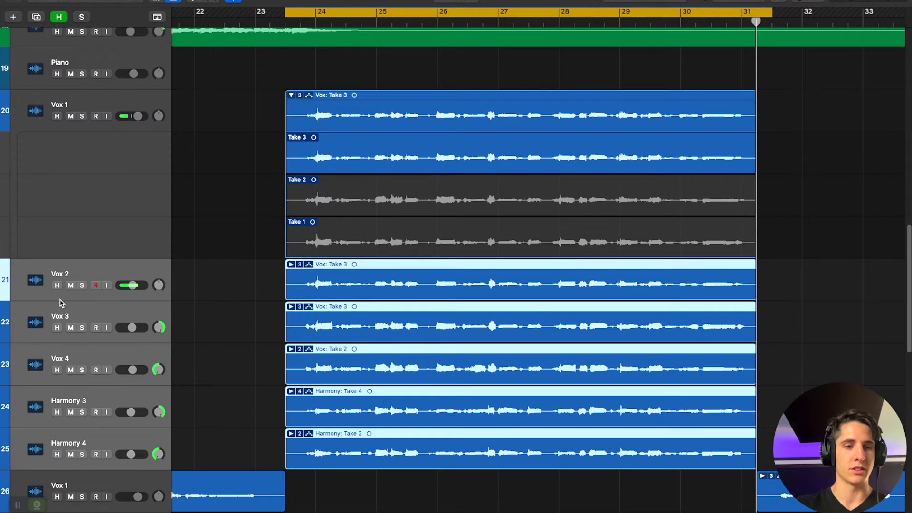
{"action": "left_click", "coordinate": [71, 285]}
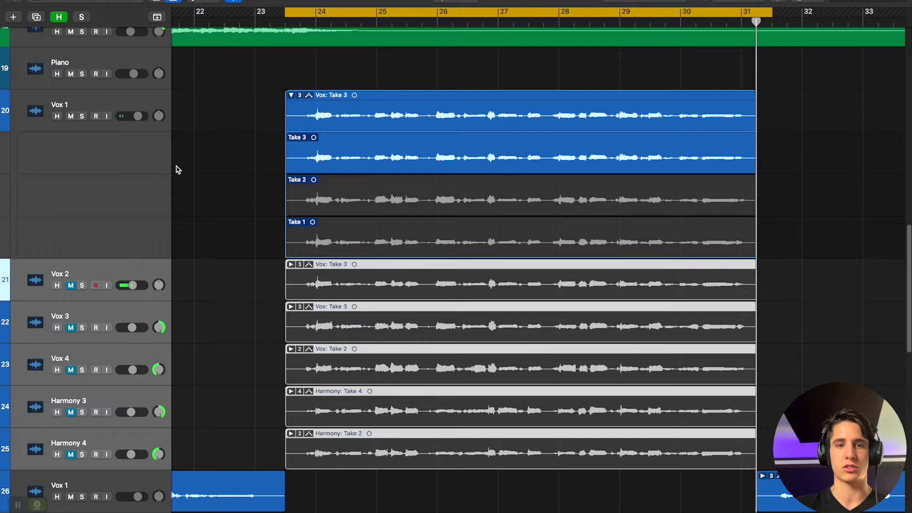
Raise the Vox 1 volume slightly and shorten the cycle range to the first phrase, ending just before bar 25
{"action": "scroll", "coordinate": [384, 134], "scroll_direction": "up", "scroll_amount": 3}
{"action": "left_click_drag", "start_coordinate": [138, 170], "coordinate": [143, 170]}
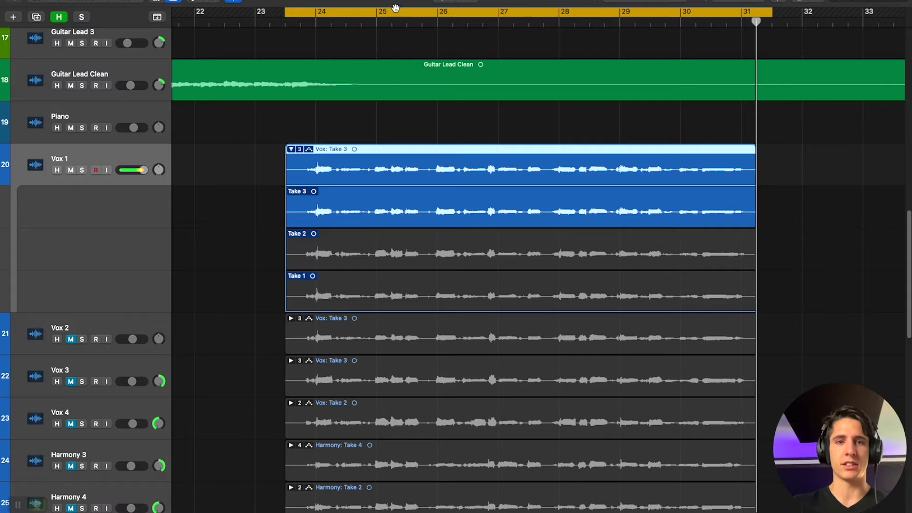
{"action": "left_click_drag", "start_coordinate": [770, 13], "coordinate": [370, 47]}
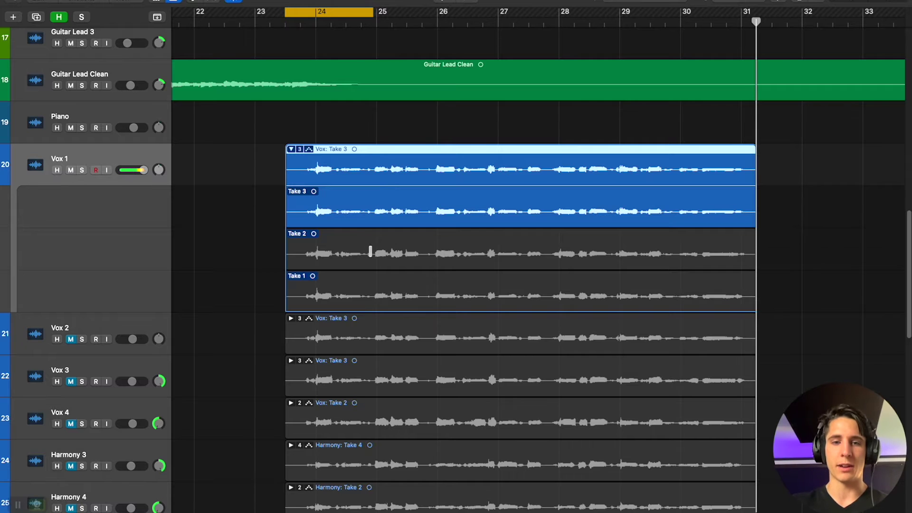
Comp the first phrase, about bar 23.7 to bar 25, from Take 2, auditioning it against Take 3 and Take 1 in the loop
{"action": "left_click_drag", "start_coordinate": [374, 252], "coordinate": [298, 252]}
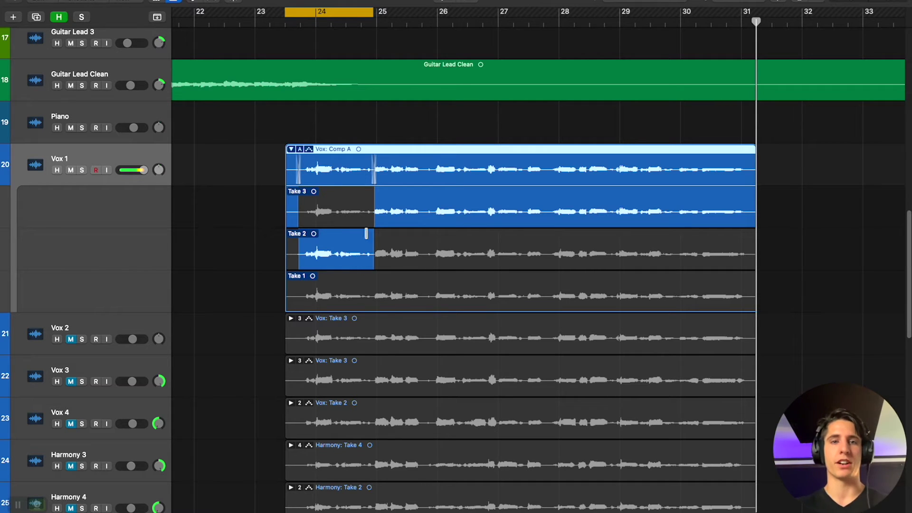
{"action": "left_click_drag", "start_coordinate": [374, 13], "coordinate": [377, 12]}
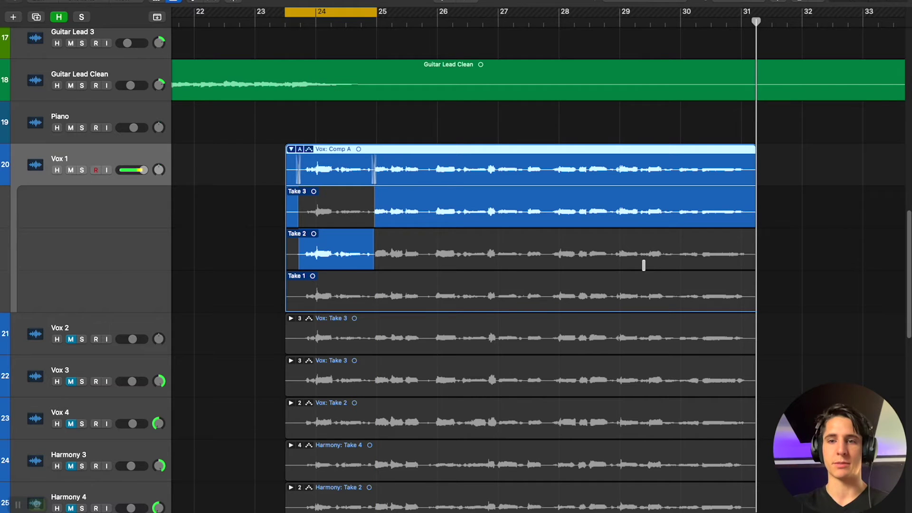
{"action": "key", "text": "space"}
{"action": "left_click", "coordinate": [342, 203]}
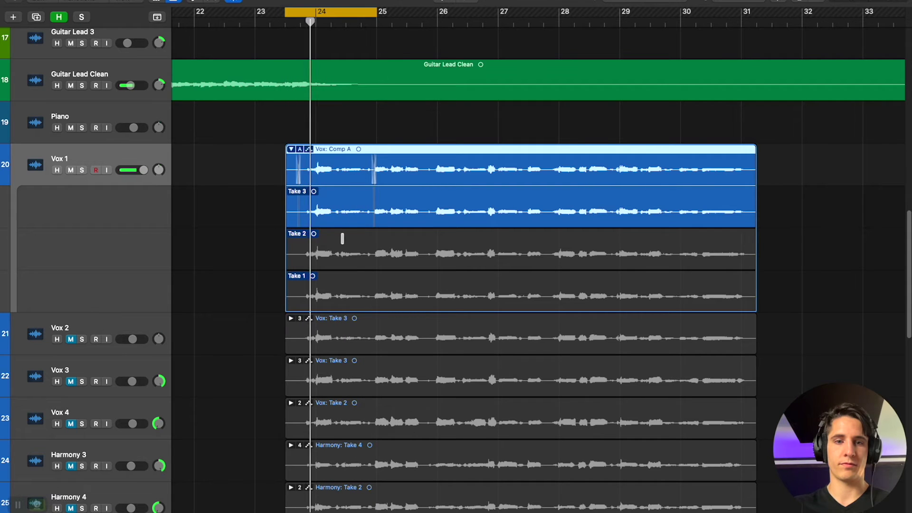
{"action": "left_click", "coordinate": [352, 250]}
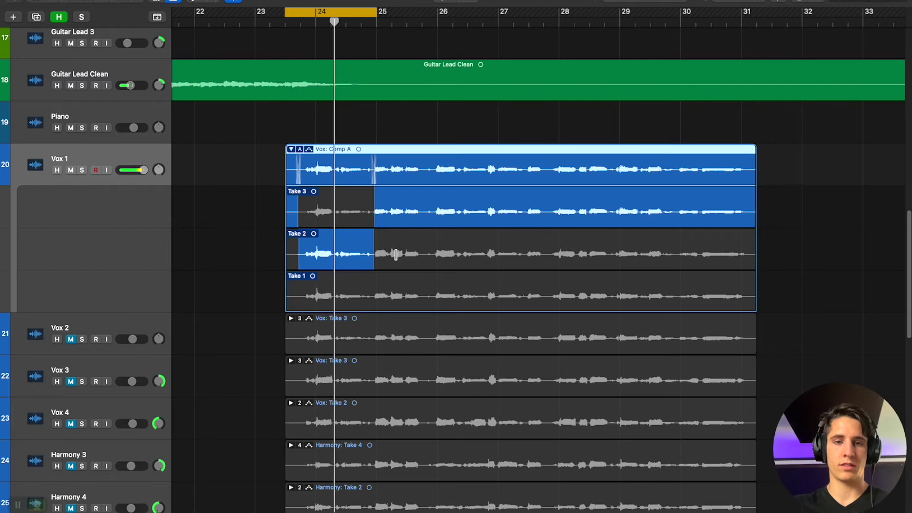
{"action": "left_click", "coordinate": [345, 281]}
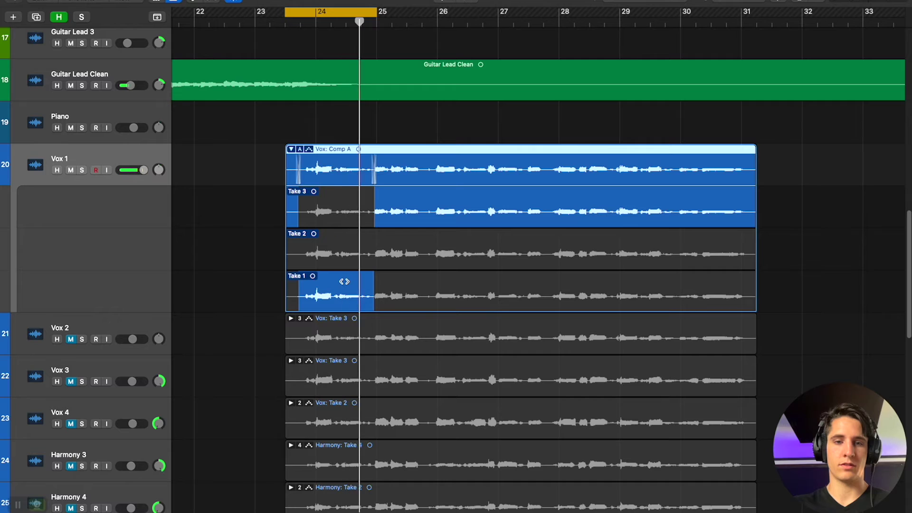
{"action": "left_click", "coordinate": [324, 212]}
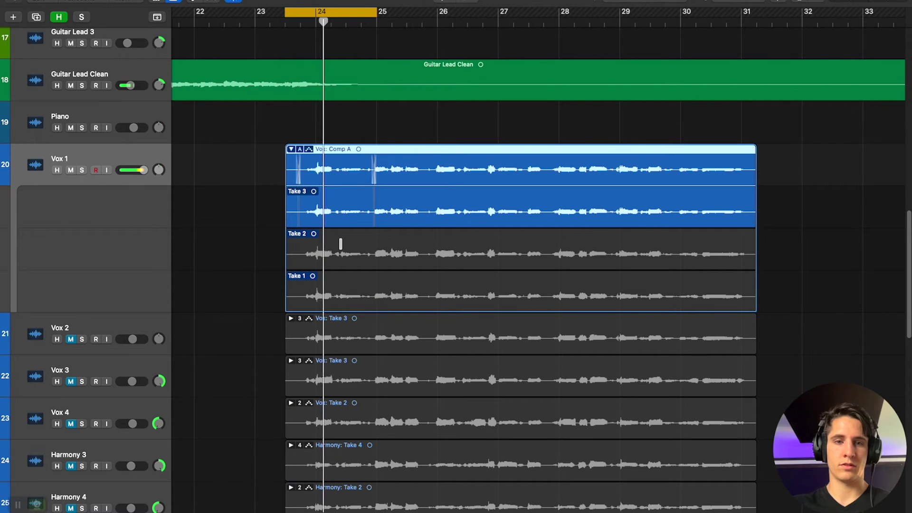
{"action": "left_click", "coordinate": [341, 244]}
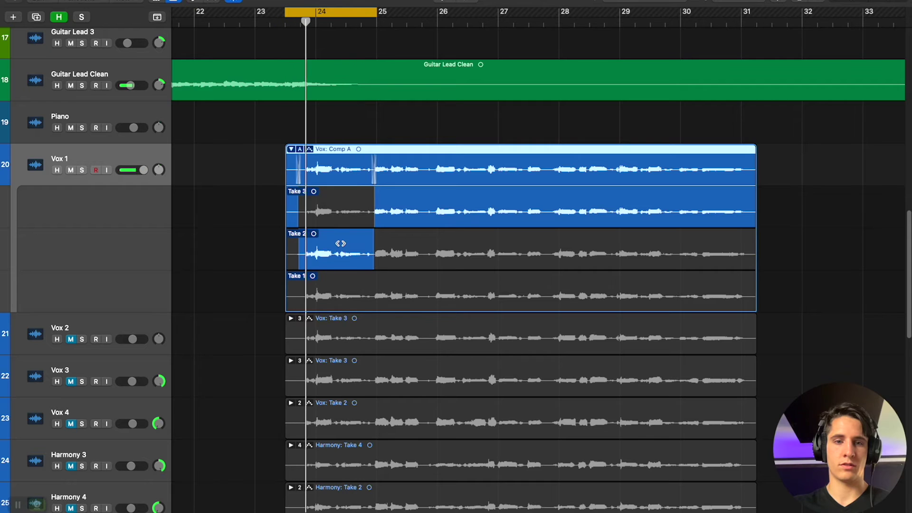
{"action": "key", "text": "space"}
Move and lengthen the cycle range to cover the next section, from about bar 24.6 to bar 28.4
{"action": "left_click", "coordinate": [330, 19]}
{"action": "left_click_drag", "start_coordinate": [373, 10], "coordinate": [605, 10]}
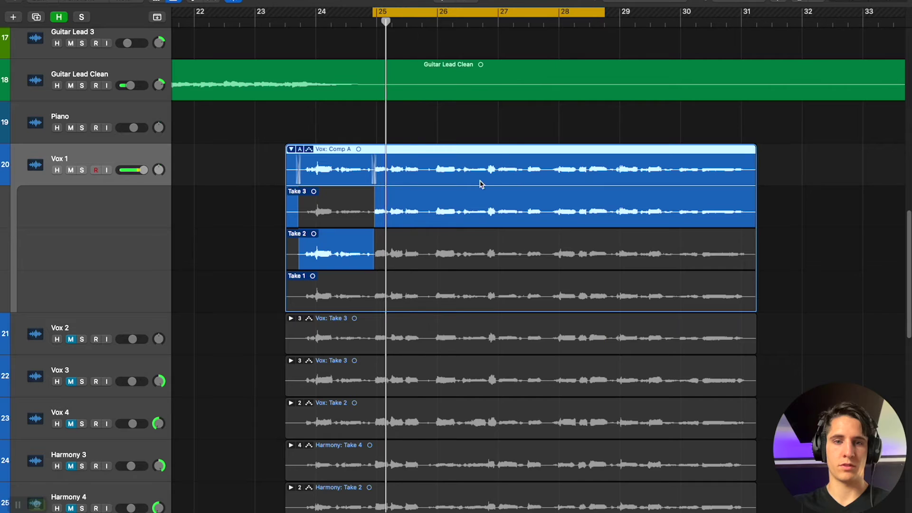
{"action": "left_click_drag", "start_coordinate": [398, 7], "coordinate": [375, 6]}
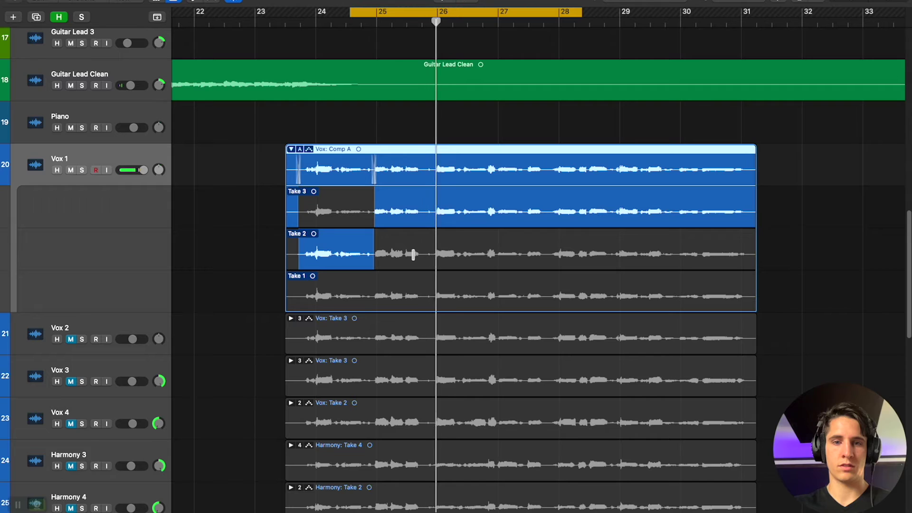
Audition Take 2 from bar 25 onward, then comp that section from Take 1 and start it slightly earlier
{"action": "left_click", "coordinate": [418, 253]}
{"action": "key", "text": "space"}
{"action": "key", "text": "space"}
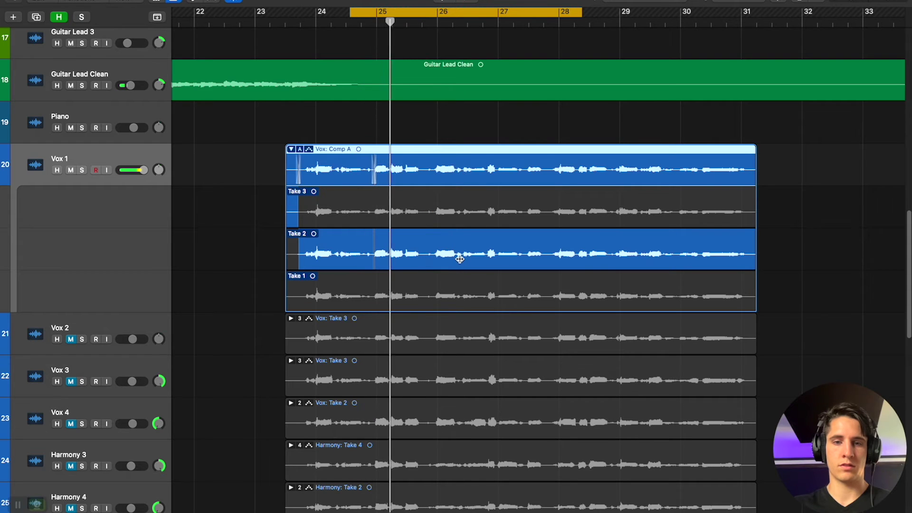
{"action": "left_click", "coordinate": [424, 286]}
{"action": "key", "text": "space"}
{"action": "key", "text": "space"}
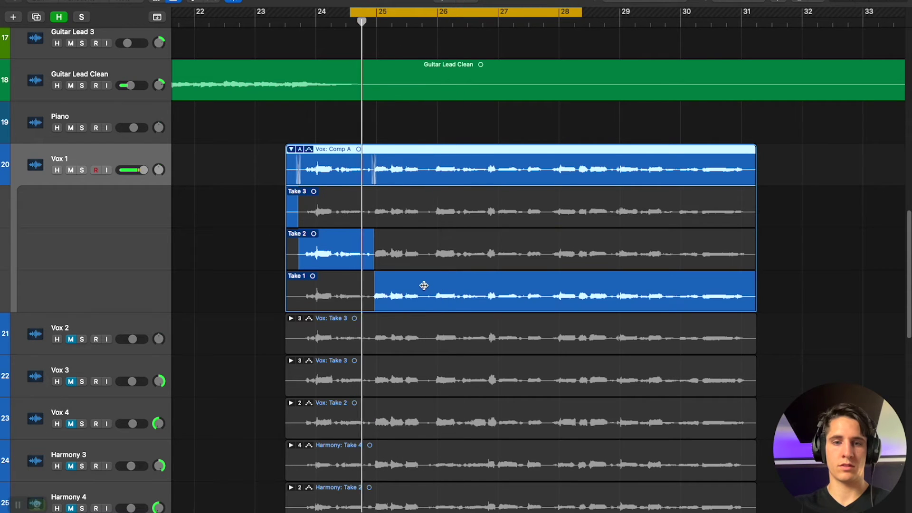
{"action": "left_click_drag", "start_coordinate": [375, 285], "coordinate": [372, 285]}
{"action": "key", "text": "space"}
{"action": "key", "text": "space"}
Compare Take 2 against Take 1 for the section starting near bar 25, returning to Take 1
{"action": "left_click", "coordinate": [410, 255]}
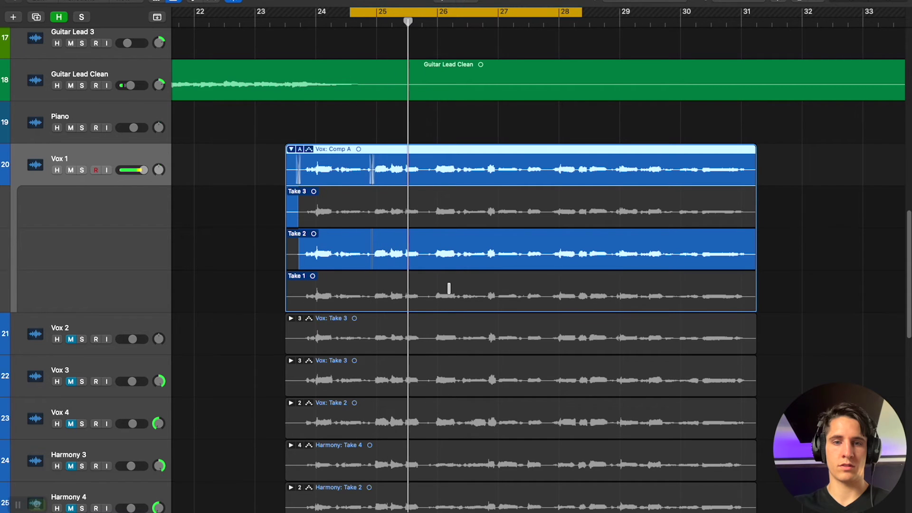
{"action": "key", "text": "space"}
{"action": "key", "text": "space"}
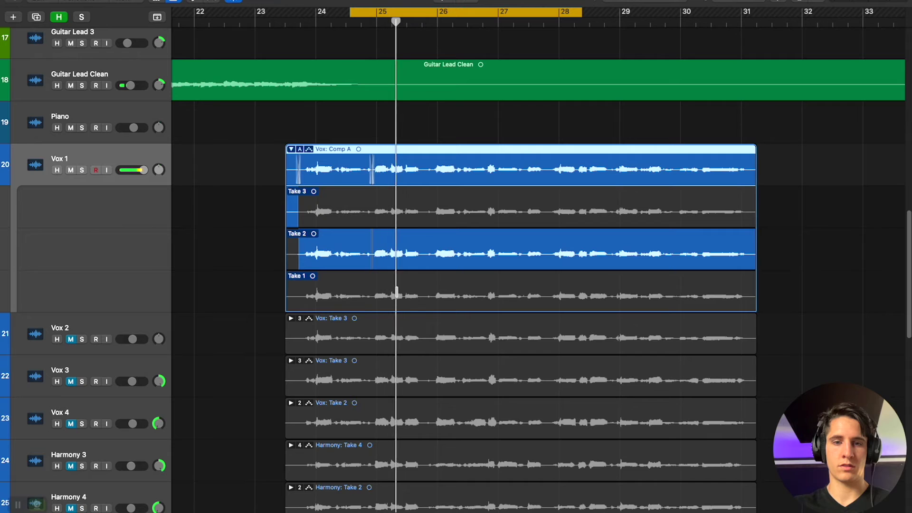
{"action": "left_click", "coordinate": [397, 292]}
{"action": "key", "text": "space"}
{"action": "key", "text": "space"}
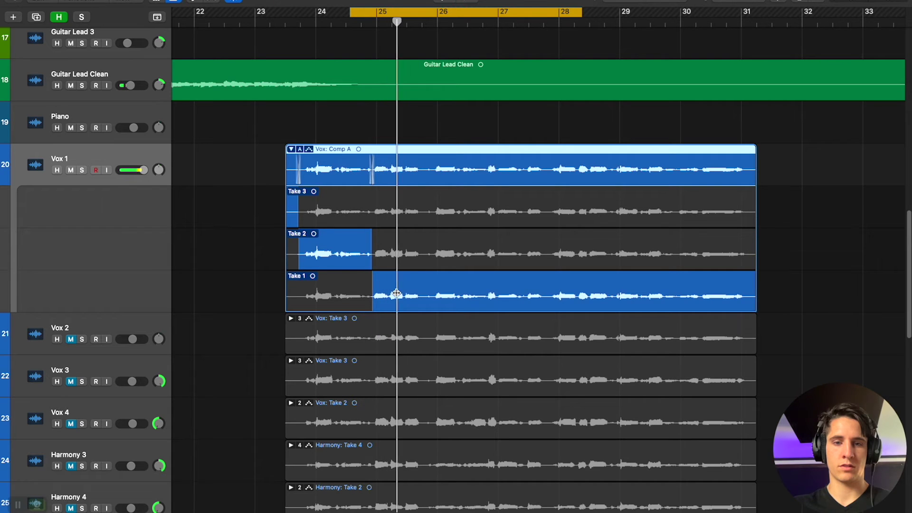
Comp the short phrase from about bar 25.4 to bar 25.8 from Take 2 and play it back
{"action": "left_click_drag", "start_coordinate": [404, 253], "coordinate": [425, 252]}
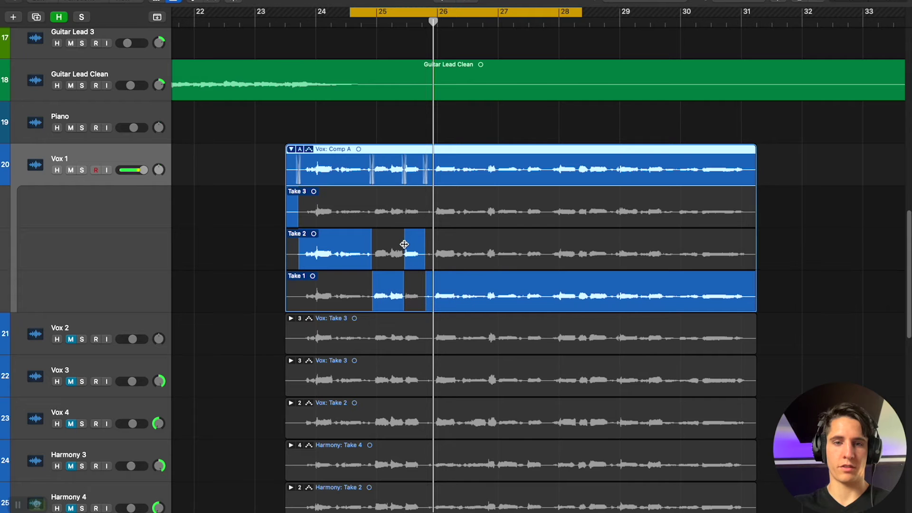
{"action": "left_click", "coordinate": [429, 285]}
{"action": "key", "text": "space"}
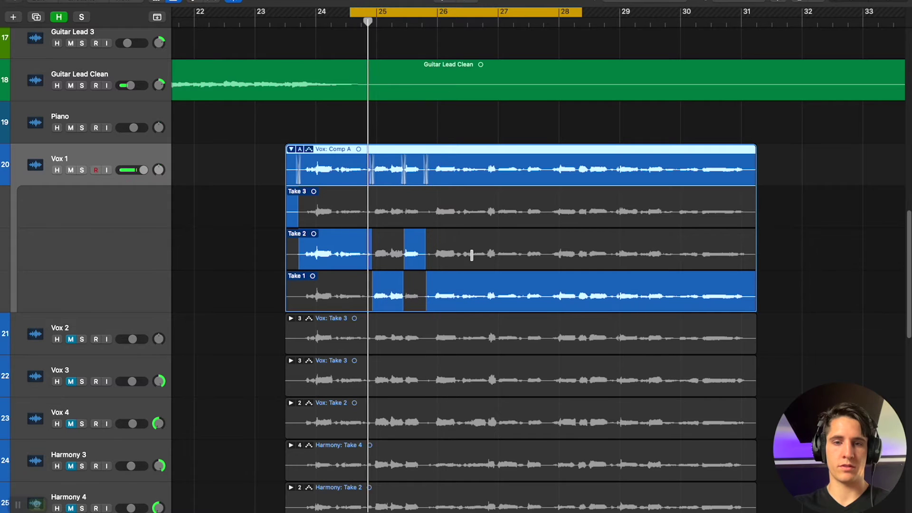
Comp from about bar 25.8 onward from Take 3, auditioning Take 2 up to about bar 27.8 for comparison
{"action": "left_click", "coordinate": [449, 216]}
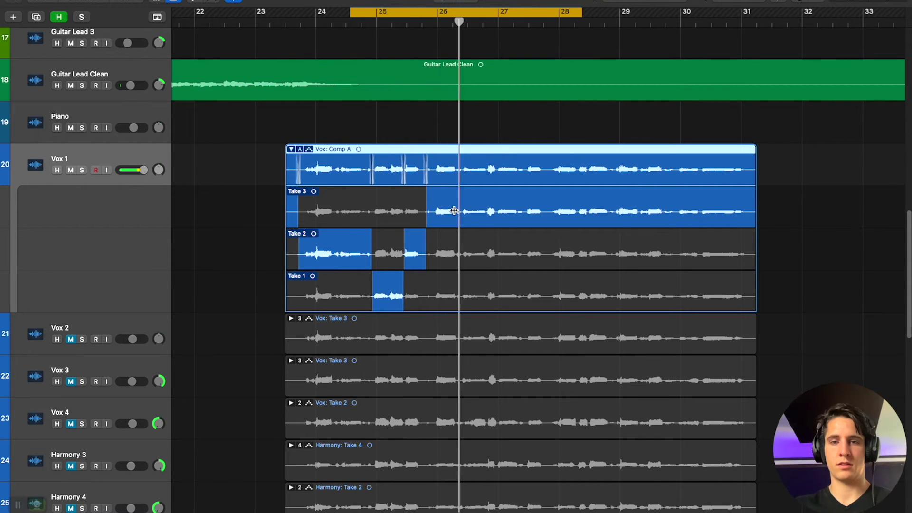
{"action": "key", "text": "space"}
{"action": "left_click_drag", "start_coordinate": [547, 254], "coordinate": [424, 254]}
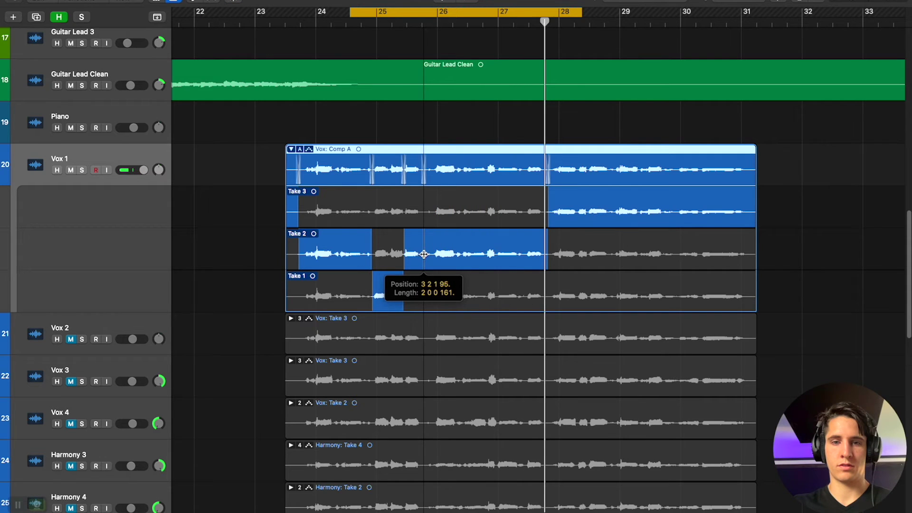
{"action": "key", "text": "space"}
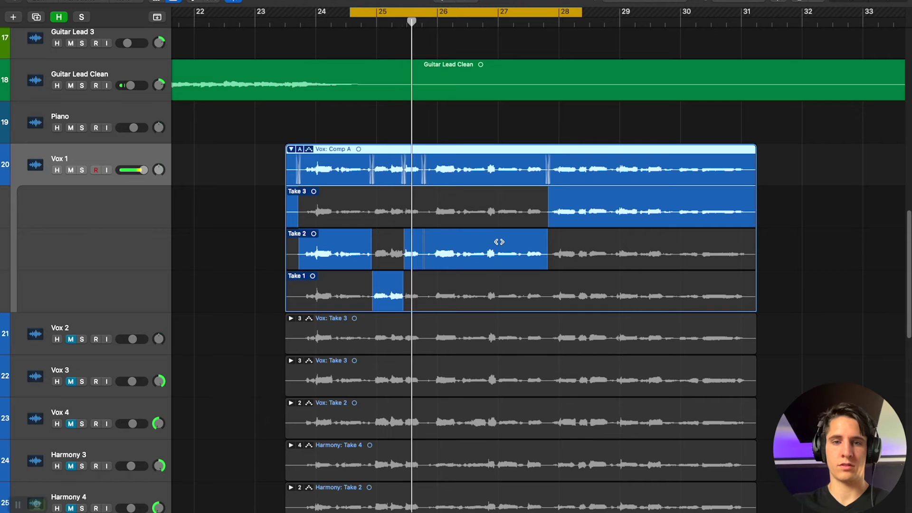
{"action": "left_click", "coordinate": [446, 209]}
{"action": "key", "text": "space"}
{"action": "key", "text": "space"}
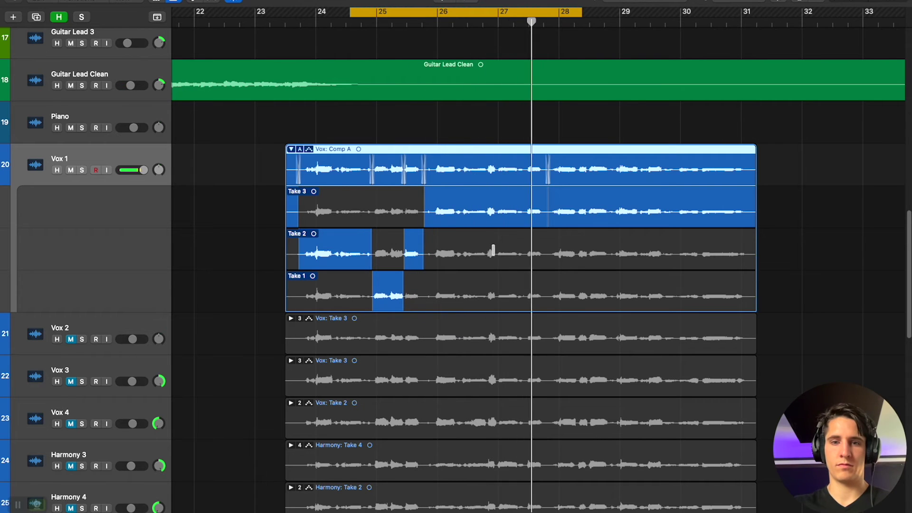
Comp about bar 26.4 to bar 27.8 from Take 1 and shift the cycle range to start just before bar 26
{"action": "left_click_drag", "start_coordinate": [547, 294], "coordinate": [462, 295]}
{"action": "key", "text": "space"}
{"action": "left_click_drag", "start_coordinate": [457, 9], "coordinate": [530, 9]}
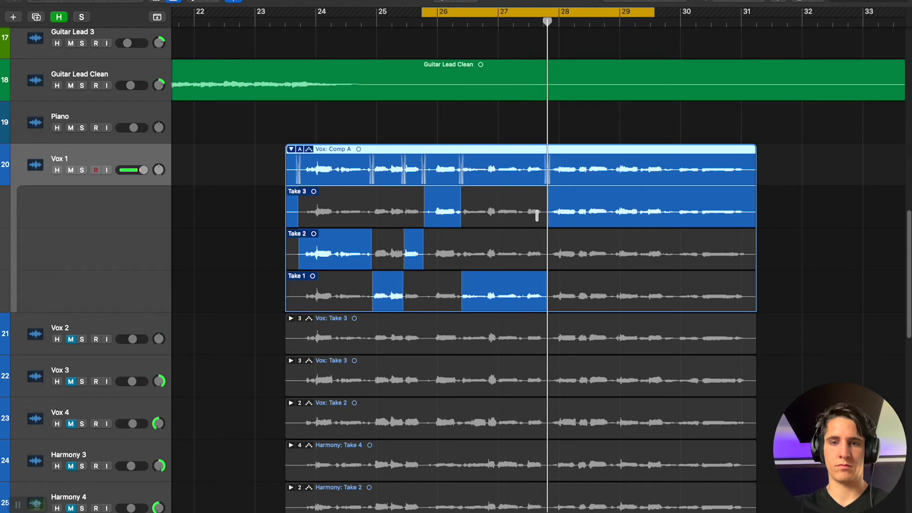
Comp the phrase from about bar 27 to bar 27.4 from Take 2 after trying Take 3 there
{"action": "left_click_drag", "start_coordinate": [496, 208], "coordinate": [525, 201]}
{"action": "key", "text": "space"}
{"action": "key", "text": "space"}
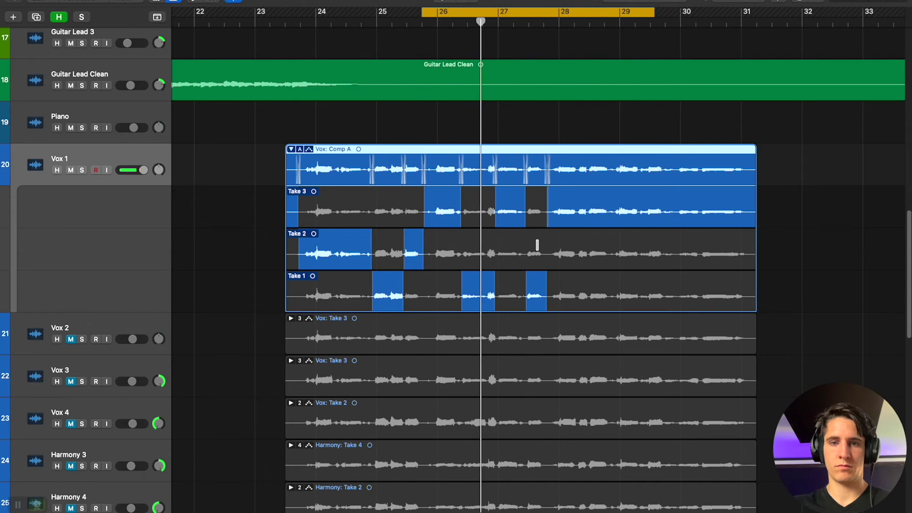
{"action": "left_click", "coordinate": [507, 242]}
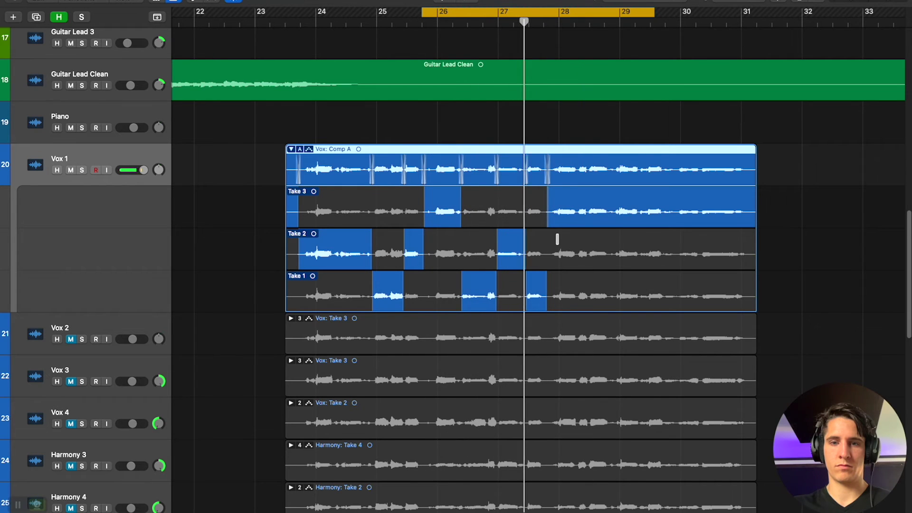
Move the cycle range to the final section from about bar 27.8 and compare Take 2 against Take 3 there
{"action": "left_click_drag", "start_coordinate": [541, 19], "coordinate": [665, 20]}
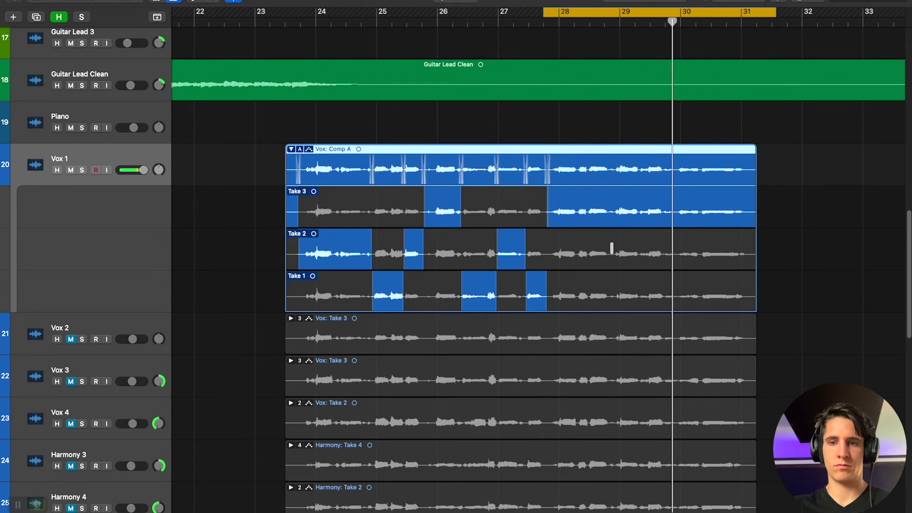
{"action": "left_click_drag", "start_coordinate": [752, 254], "coordinate": [547, 252]}
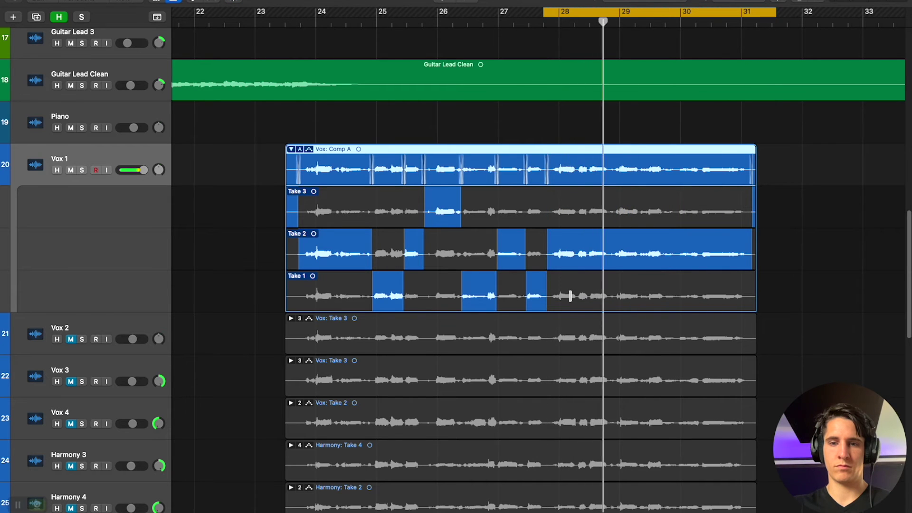
{"action": "left_click", "coordinate": [594, 213]}
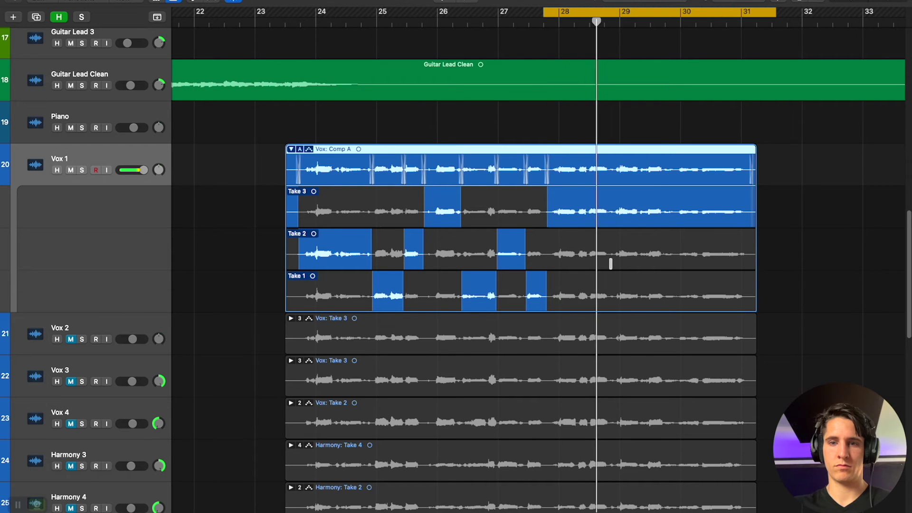
Comp the phrase from about bar 27.8 to bar 28.9 from Take 2, auditioning Take 1 for comparison
{"action": "left_click_drag", "start_coordinate": [610, 253], "coordinate": [547, 254]}
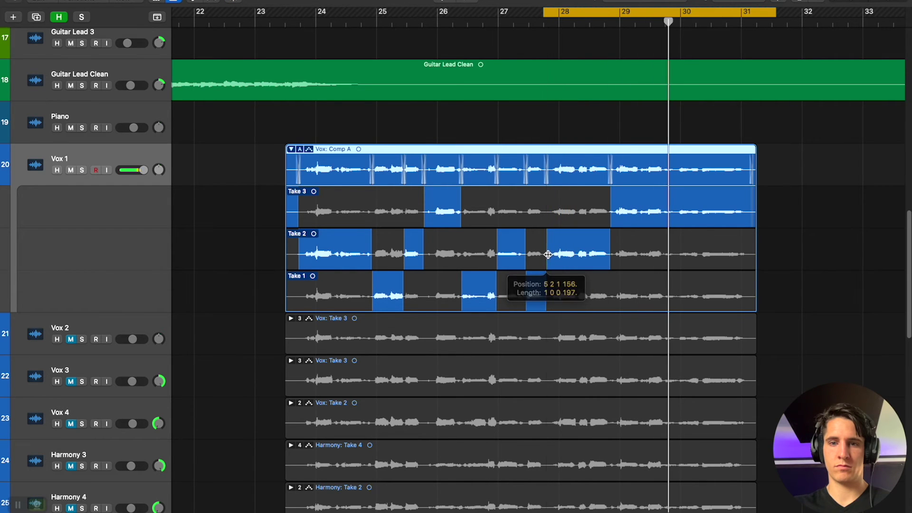
{"action": "left_click", "coordinate": [586, 295]}
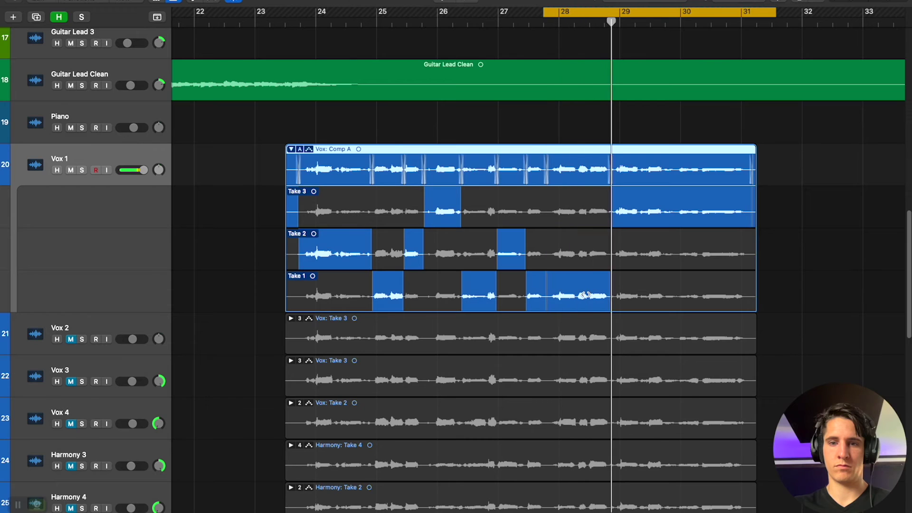
{"action": "left_click", "coordinate": [580, 251]}
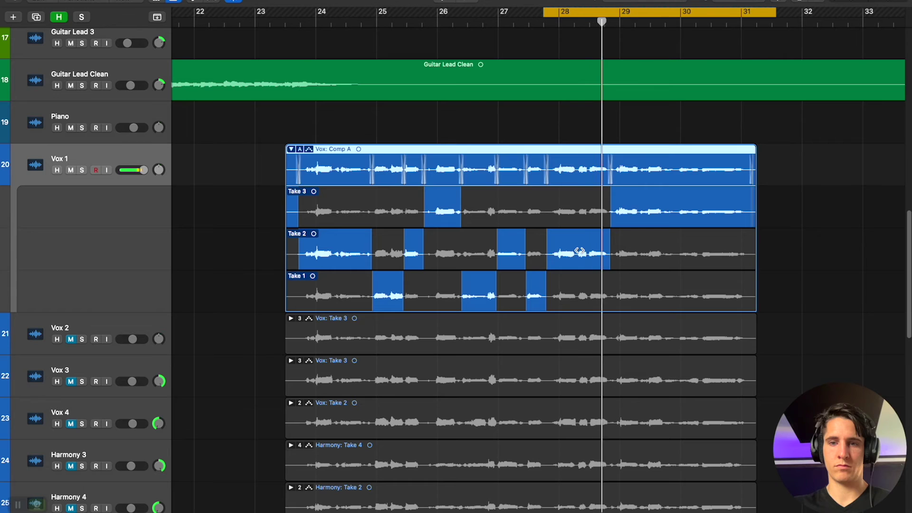
Fine-tune the Take 2 phrase's end to about bar 28.9 and comp the remainder from Take 1 after auditioning Take 2, cycling from about bar 28.6
{"action": "left_click_drag", "start_coordinate": [614, 203], "coordinate": [616, 204]}
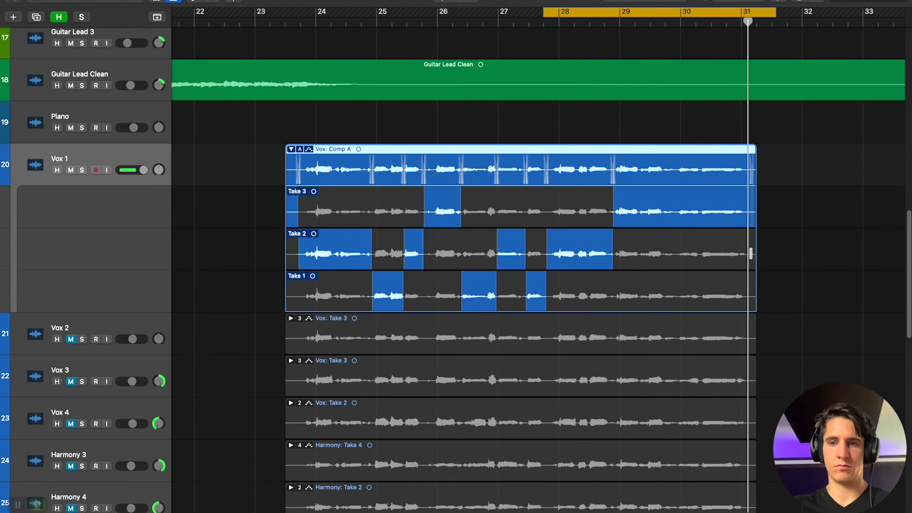
{"action": "left_click_drag", "start_coordinate": [745, 256], "coordinate": [613, 252]}
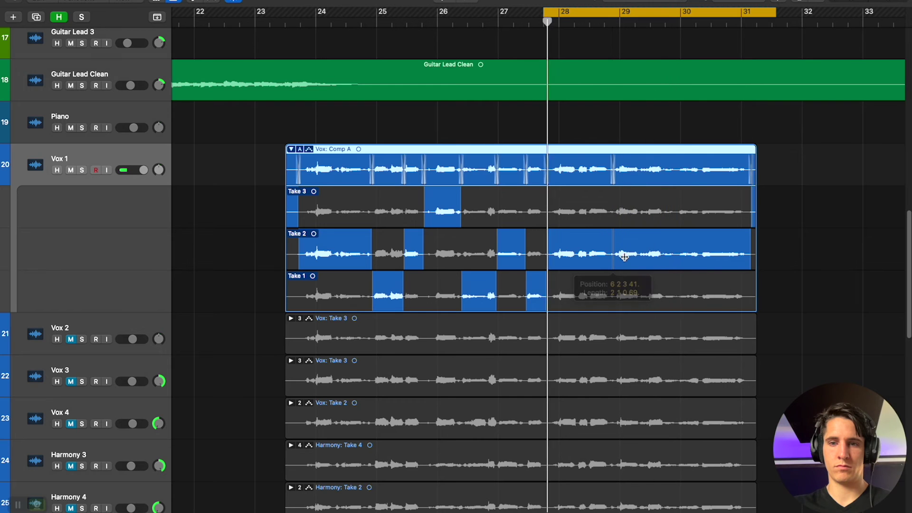
{"action": "left_click_drag", "start_coordinate": [575, 12], "coordinate": [628, 12]}
{"action": "left_click", "coordinate": [650, 294]}
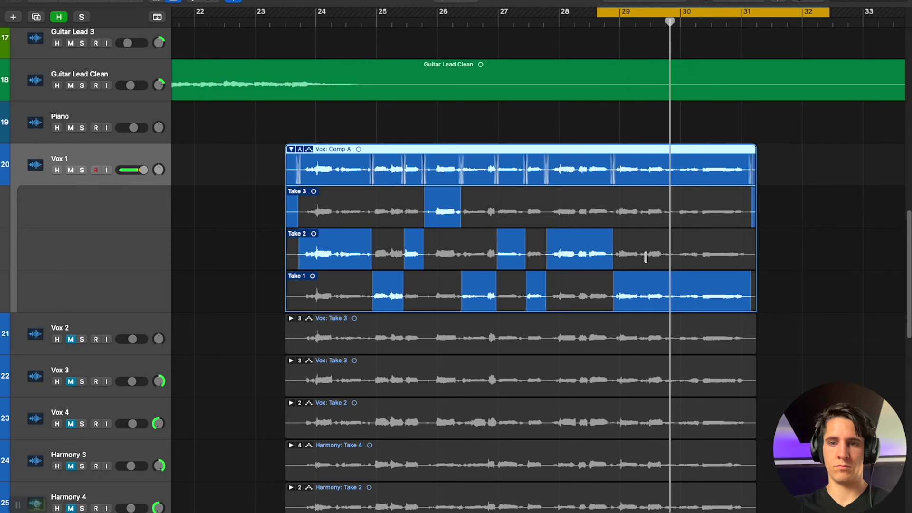
Comp the ending from about bar 29.7 onward from Take 3, then turn cycling off and collapse the Vox 1 take folder
{"action": "left_click_drag", "start_coordinate": [665, 211], "coordinate": [755, 212]}
{"action": "left_click_drag", "start_coordinate": [663, 203], "coordinate": [662, 203]}
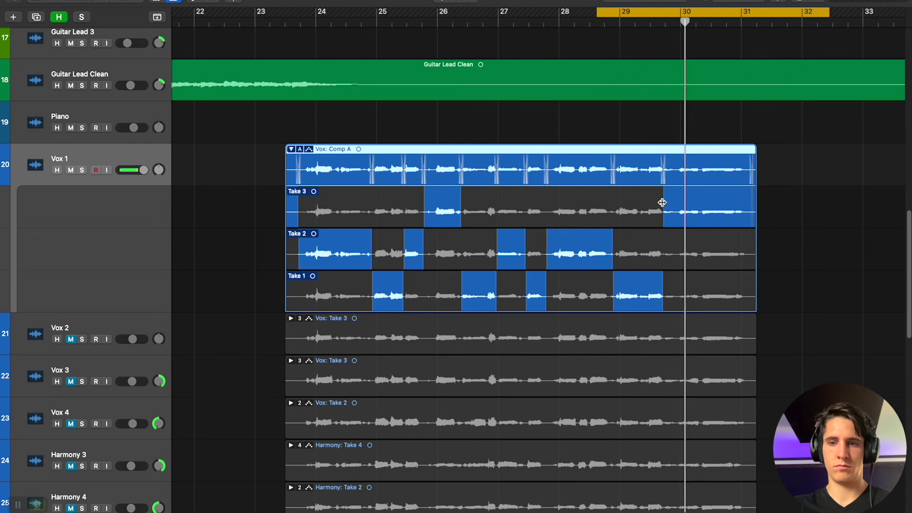
{"action": "left_click", "coordinate": [615, 10]}
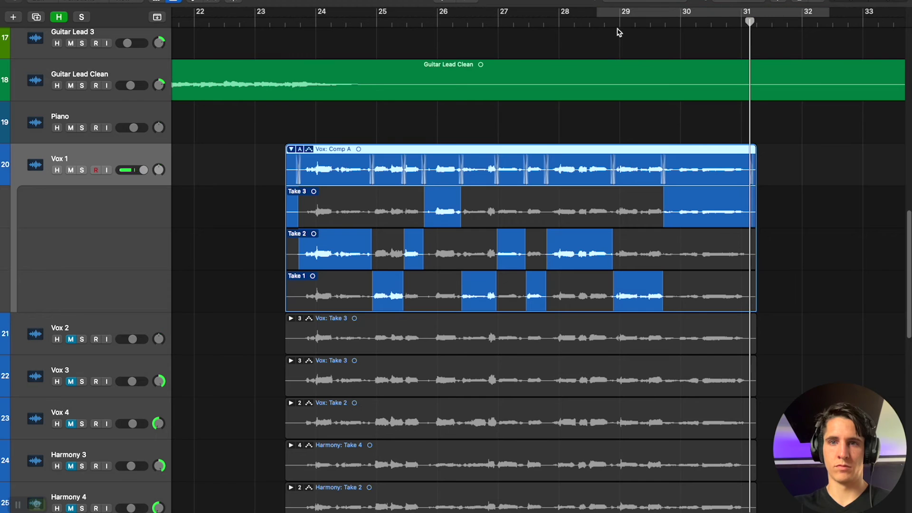
{"action": "left_click", "coordinate": [292, 149]}
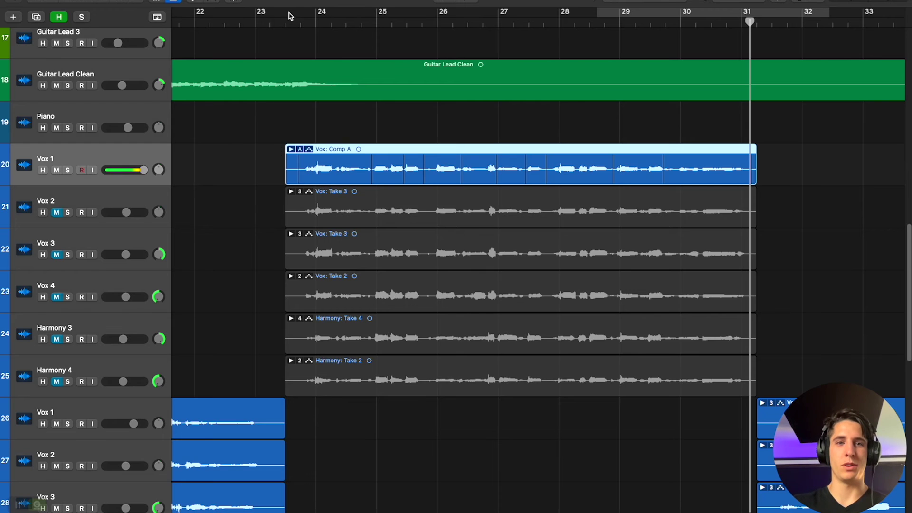
Mute Vox 1, unmute Vox 2 and expand the Vox 2 take folder to show its three takes
{"action": "left_click", "coordinate": [57, 170]}
{"action": "left_click", "coordinate": [57, 213]}
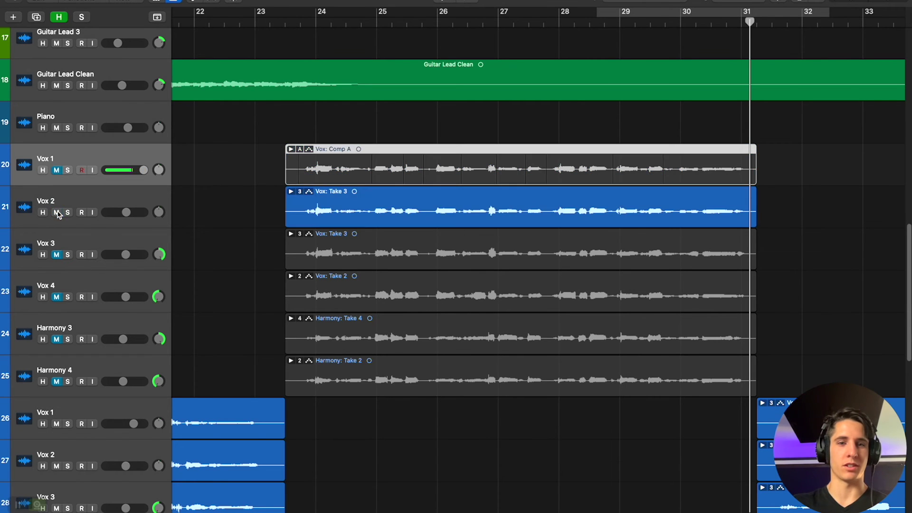
{"action": "left_click", "coordinate": [291, 191]}
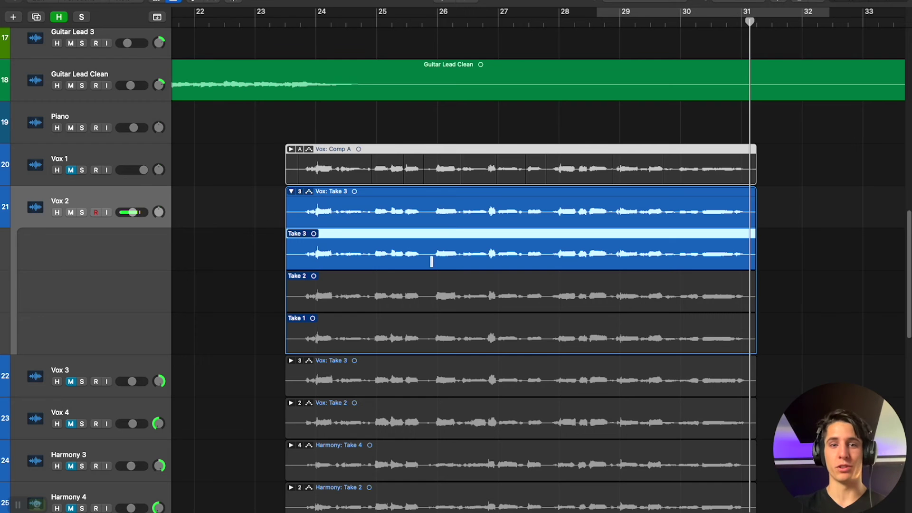
{"action": "left_click", "coordinate": [291, 191]}
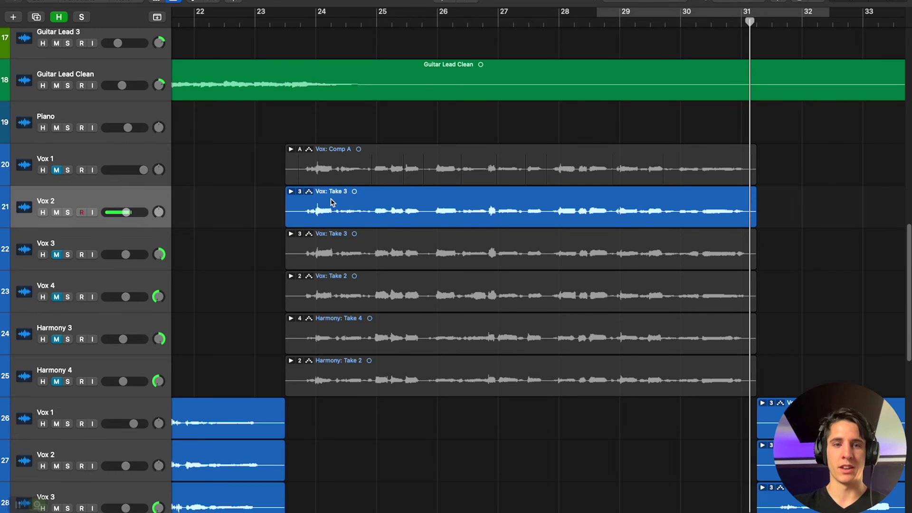
{"action": "left_click", "coordinate": [291, 191]}
{"action": "scroll", "coordinate": [352, 215], "scroll_direction": "up", "scroll_amount": 1}
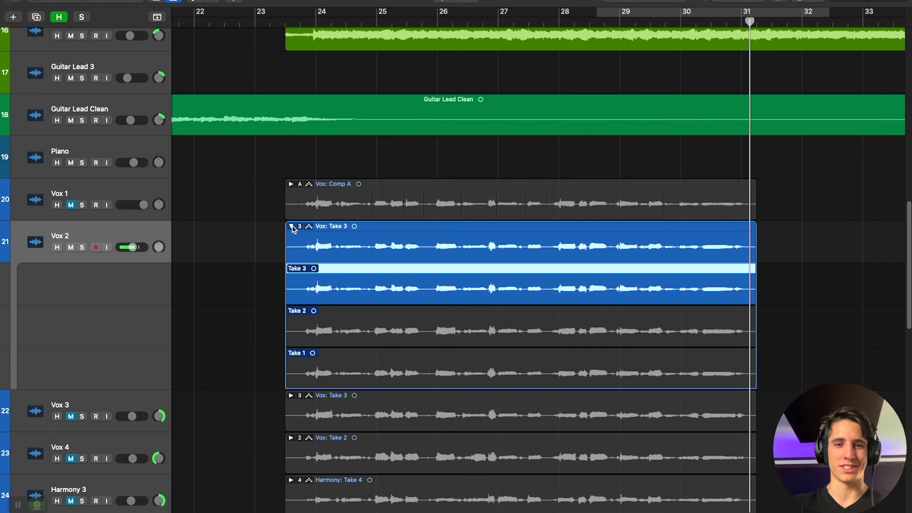
{"action": "scroll", "coordinate": [320, 173], "scroll_direction": "down", "scroll_amount": 1}
Cycle the vocal section from about bar 23.7 to past bar 31 while comping the remaining vocal and harmony tracks, then turn cycling off
{"action": "left_click_drag", "start_coordinate": [333, 14], "coordinate": [733, 14]}
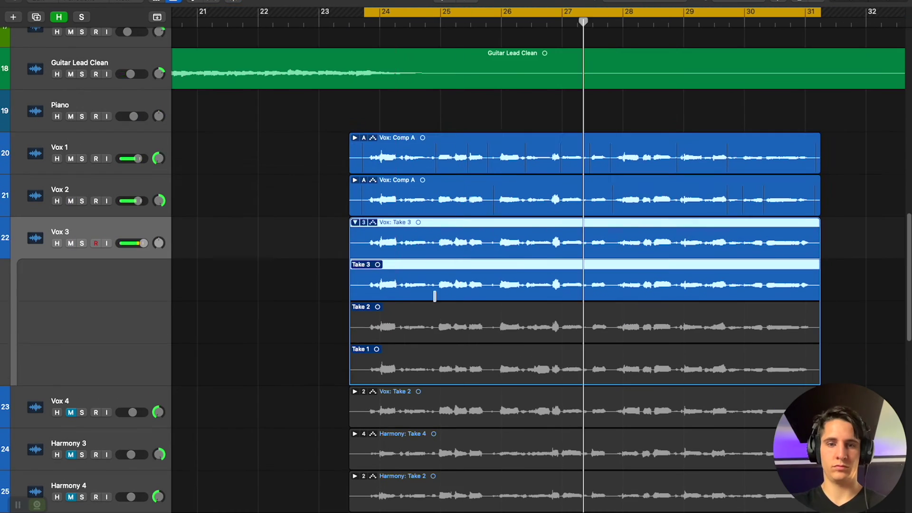
{"action": "left_click_drag", "start_coordinate": [541, 14], "coordinate": [428, 14]}
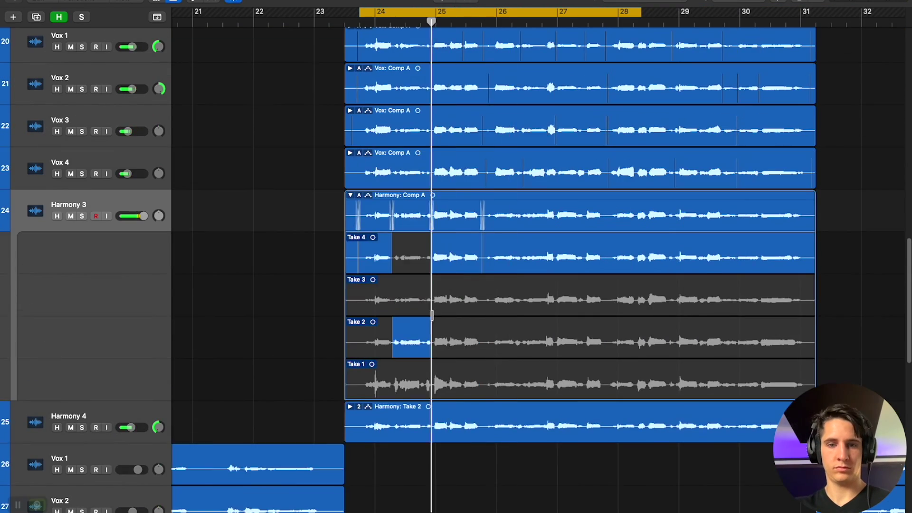
{"action": "left_click_drag", "start_coordinate": [399, 29], "coordinate": [505, 31]}
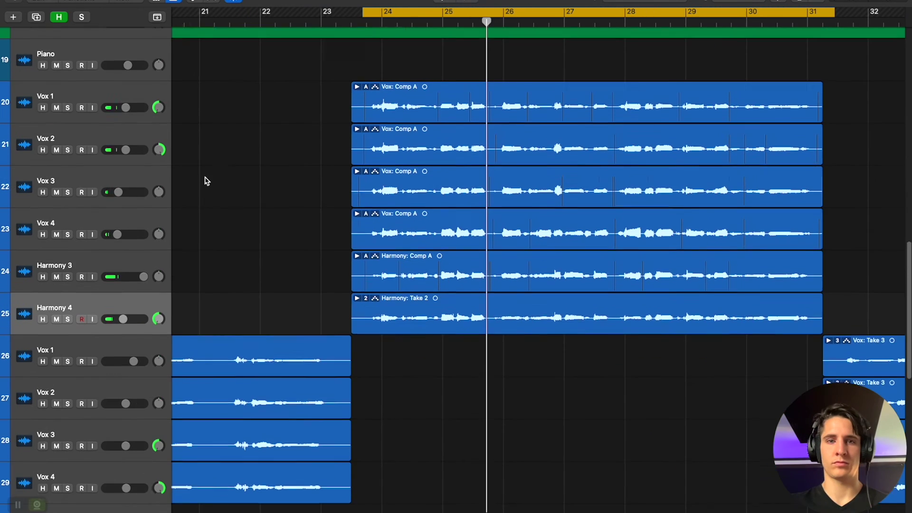
{"action": "scroll", "coordinate": [298, 198], "scroll_direction": "up", "scroll_amount": 2}
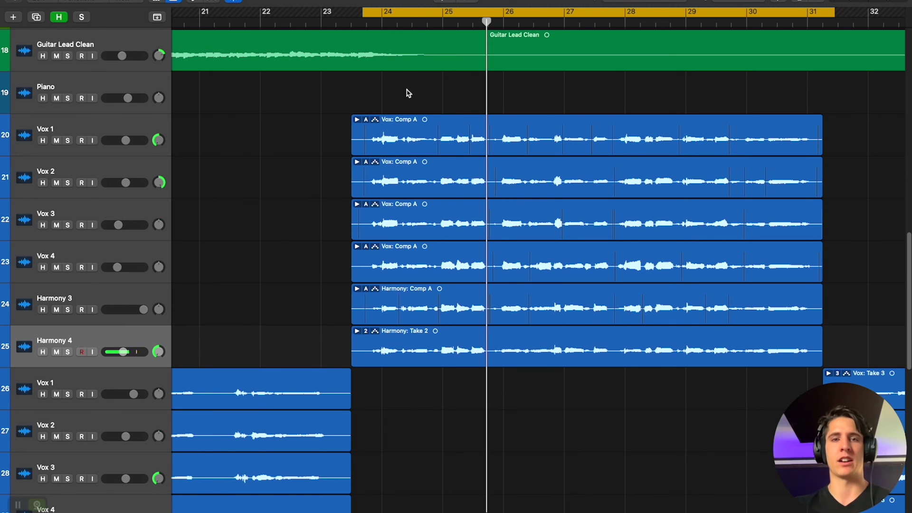
{"action": "left_click", "coordinate": [420, 18]}
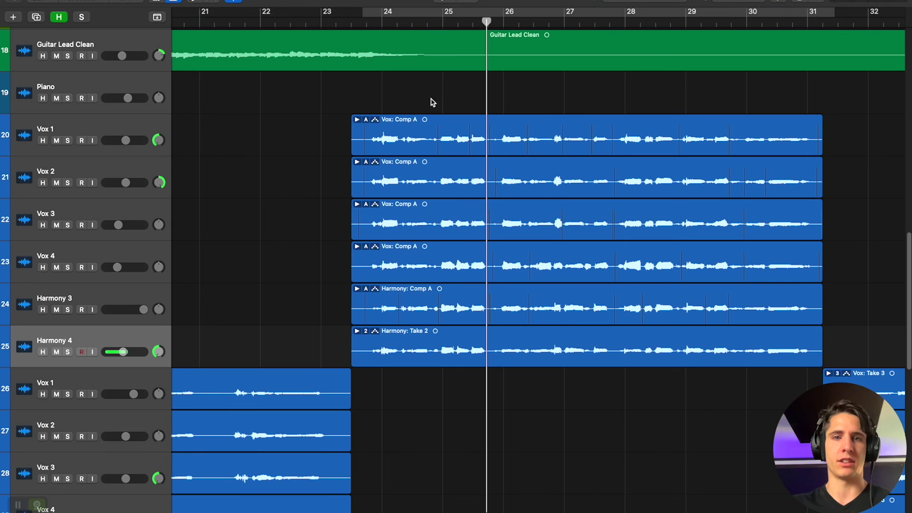